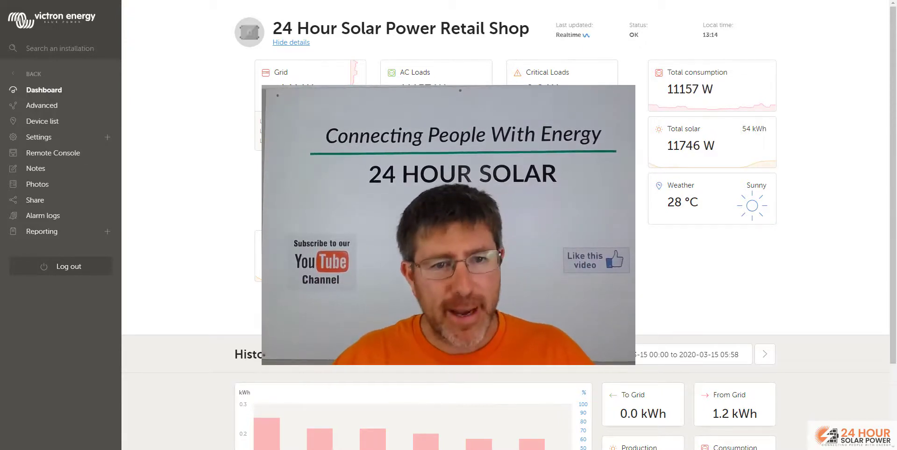
- Open the installation's Remote Console and go to its Settings page
click(55, 154)
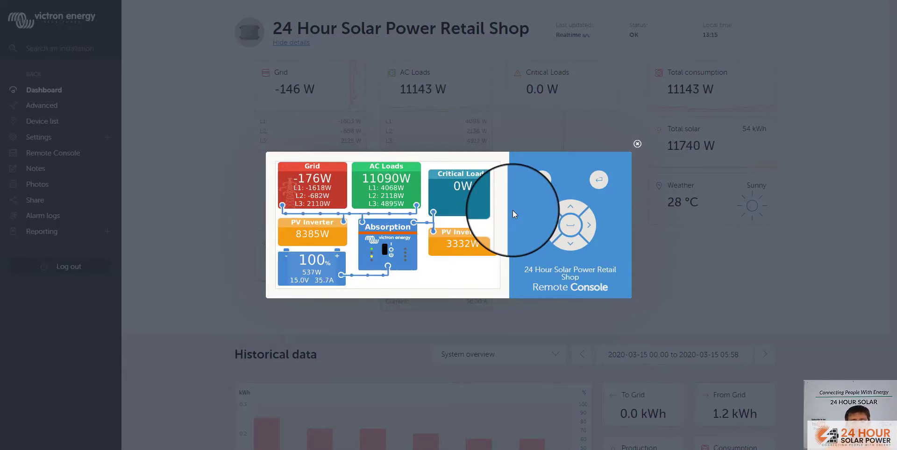
click(600, 182)
click(600, 182)
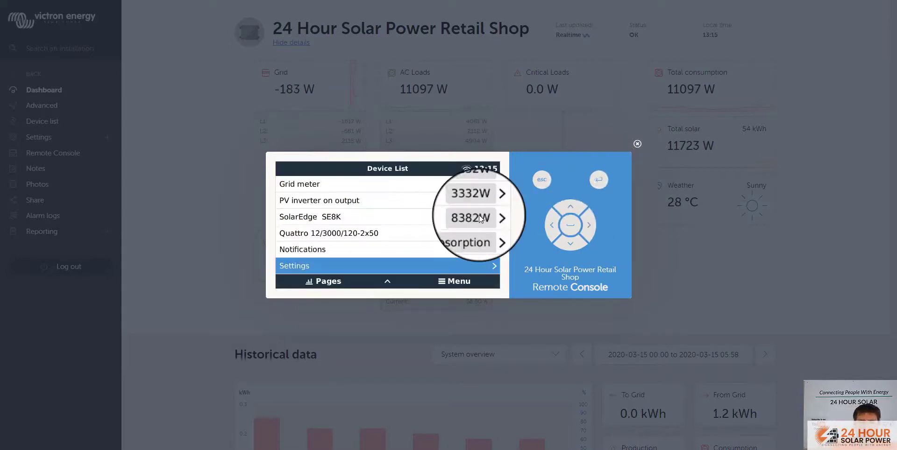
click(570, 226)
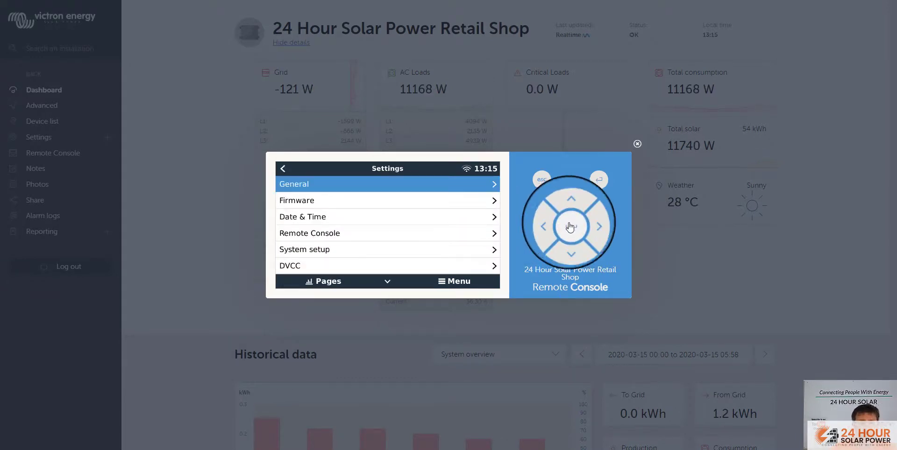
- Open the ESS settings in the Remote Console
click(564, 248)
click(564, 247)
click(564, 247)
click(564, 248)
click(564, 247)
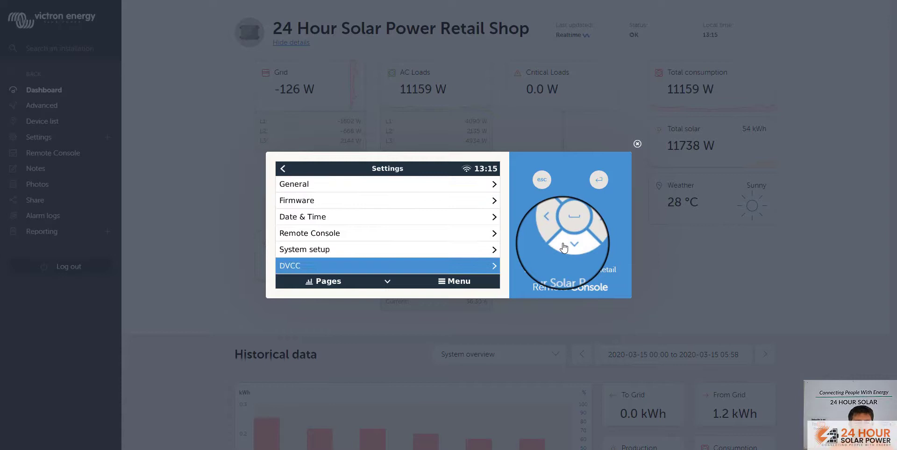
click(564, 248)
click(564, 247)
click(564, 248)
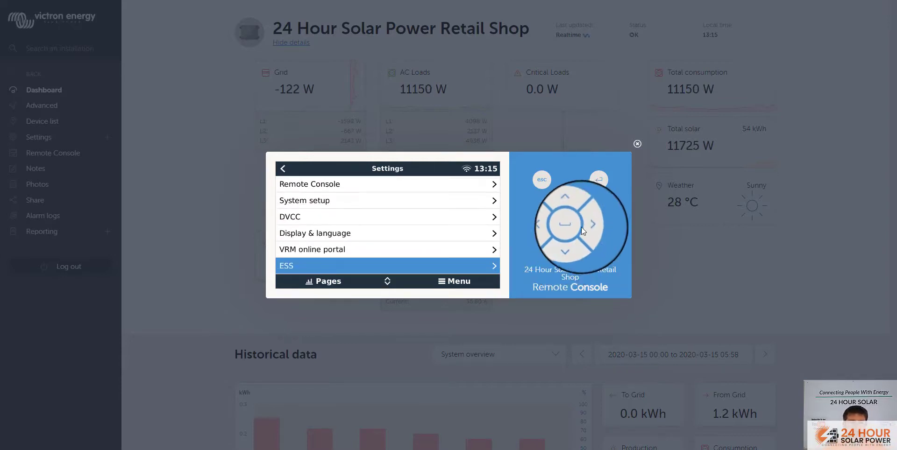
click(574, 228)
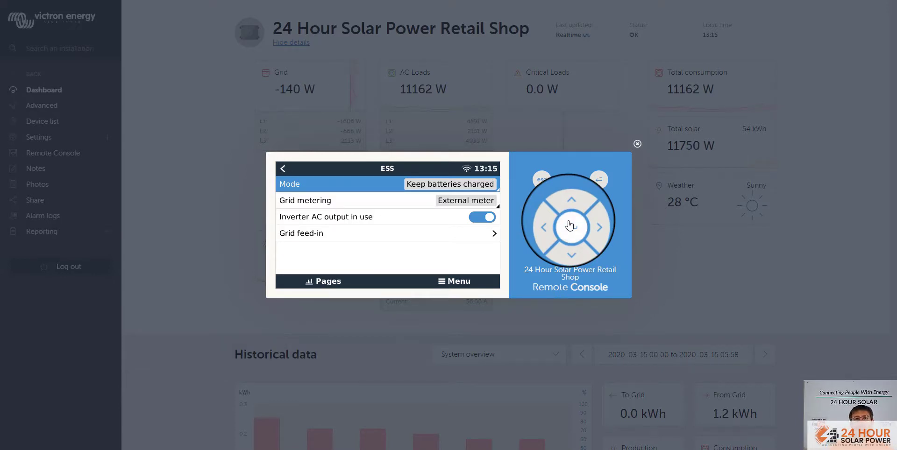
- Set the ESS mode to Optimized (without BatteryLife)
click(570, 226)
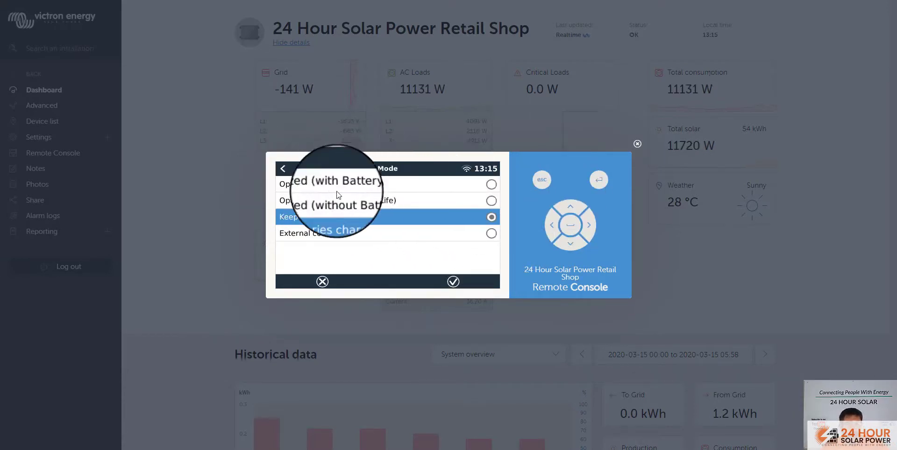
click(571, 210)
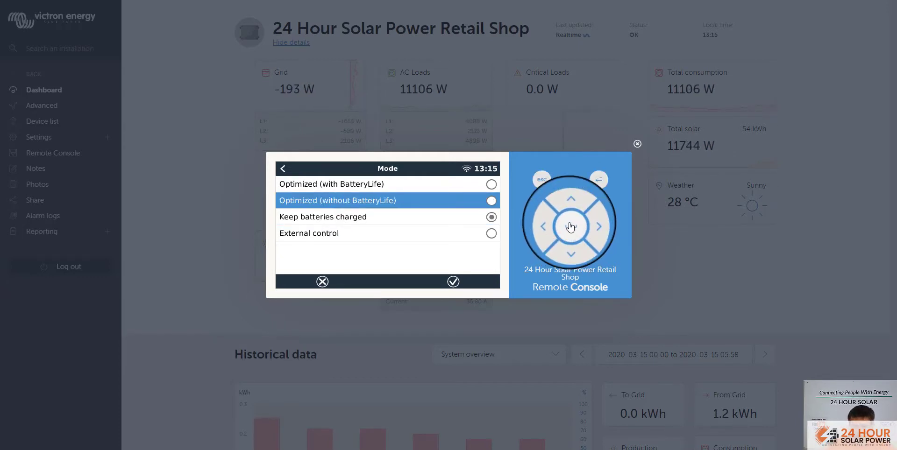
click(570, 227)
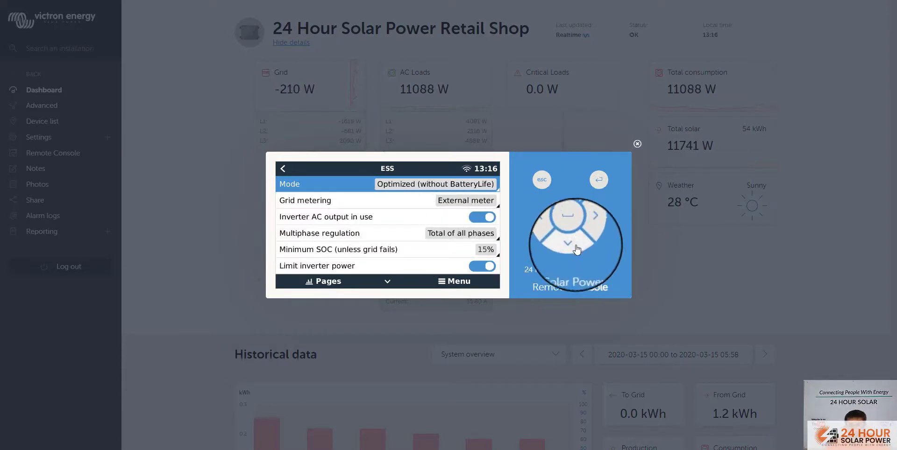
- Set the ESS minimum SOC (unless grid fails) to 35%
click(575, 247)
click(574, 246)
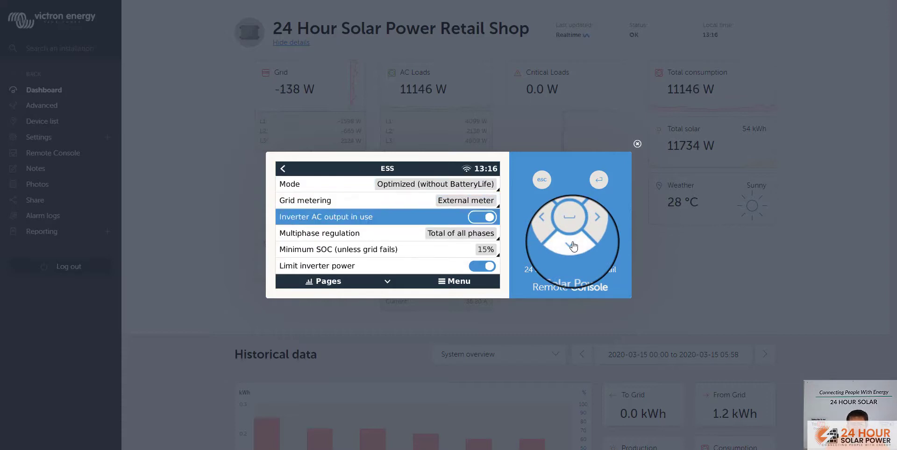
click(574, 245)
click(574, 245)
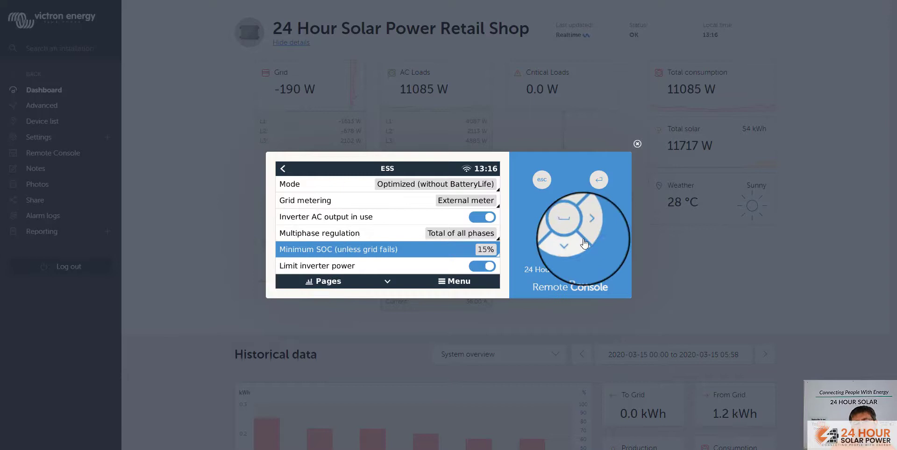
click(571, 228)
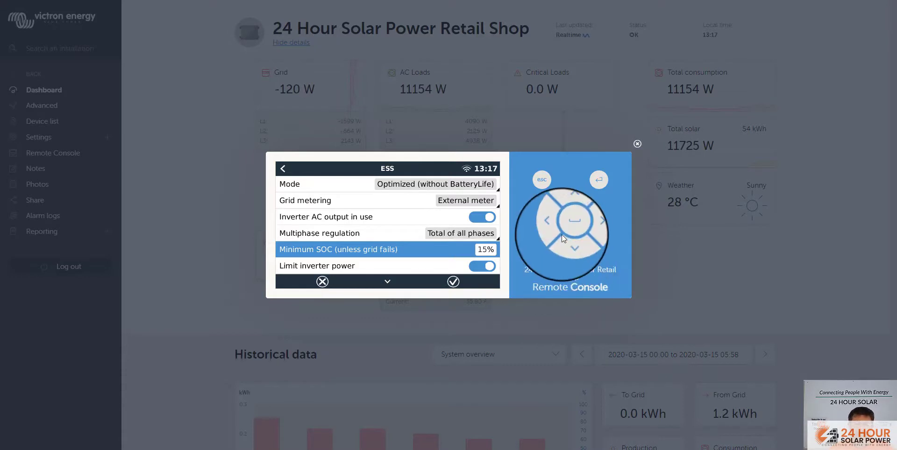
click(569, 248)
click(569, 248)
click(569, 248)
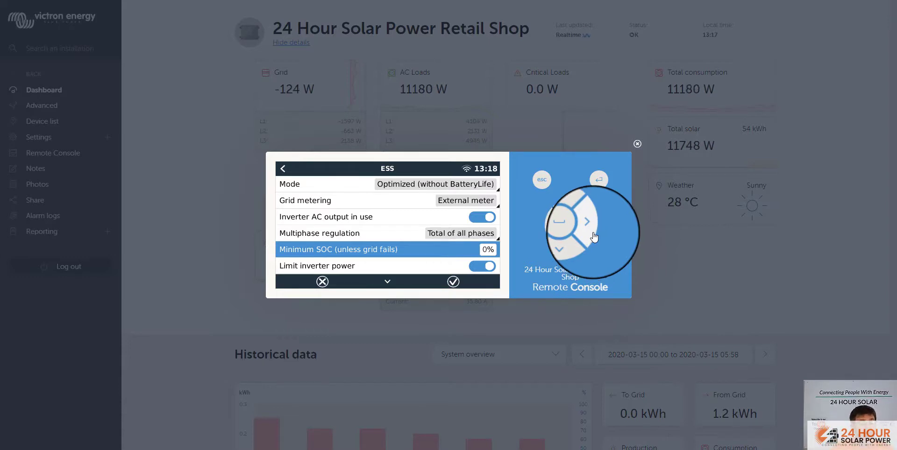
click(570, 209)
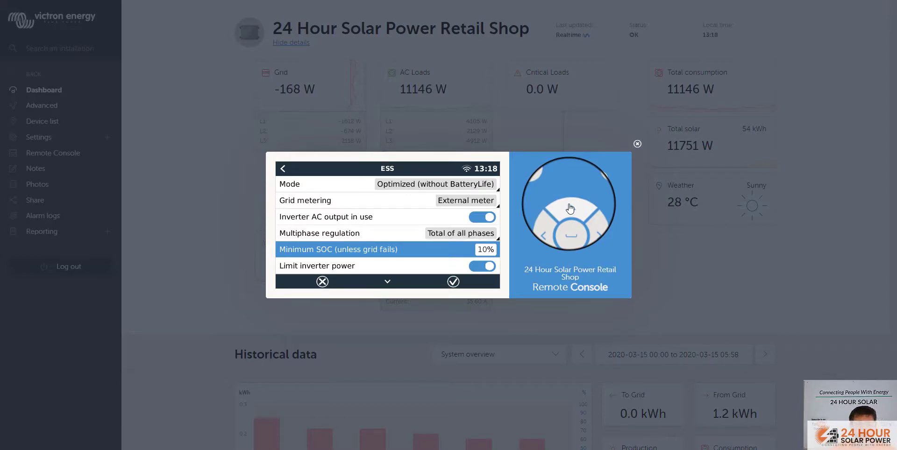
double_click(571, 209)
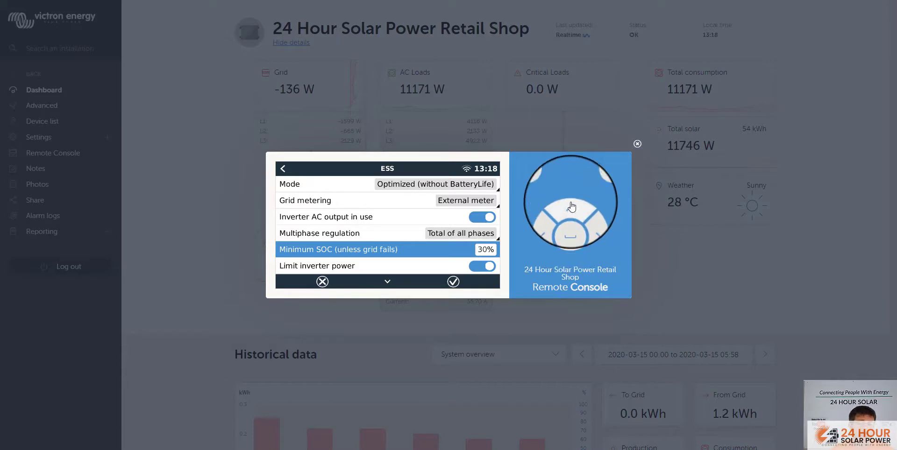
click(572, 206)
click(572, 206)
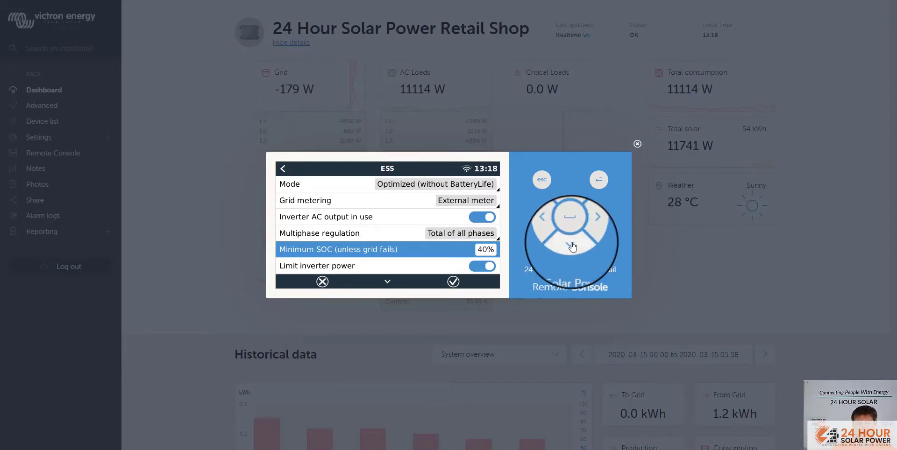
click(572, 245)
click(570, 219)
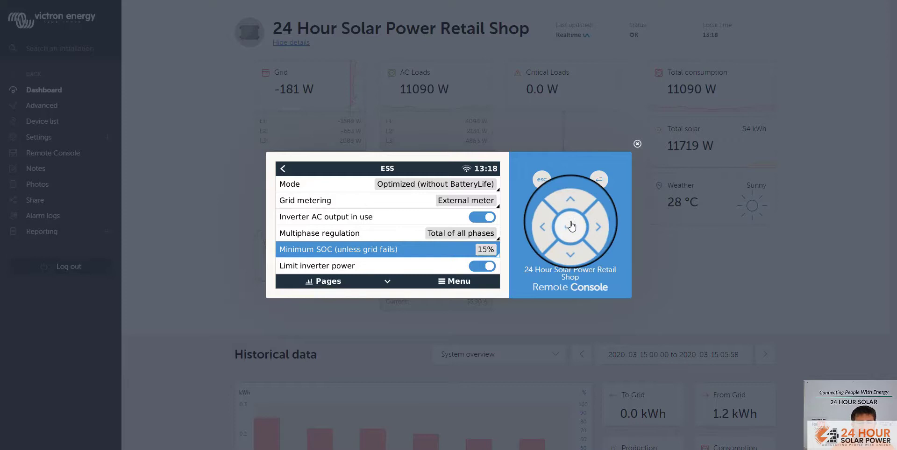
- Open the ESS scheduled charging list and check the settings of Schedule 1
click(568, 249)
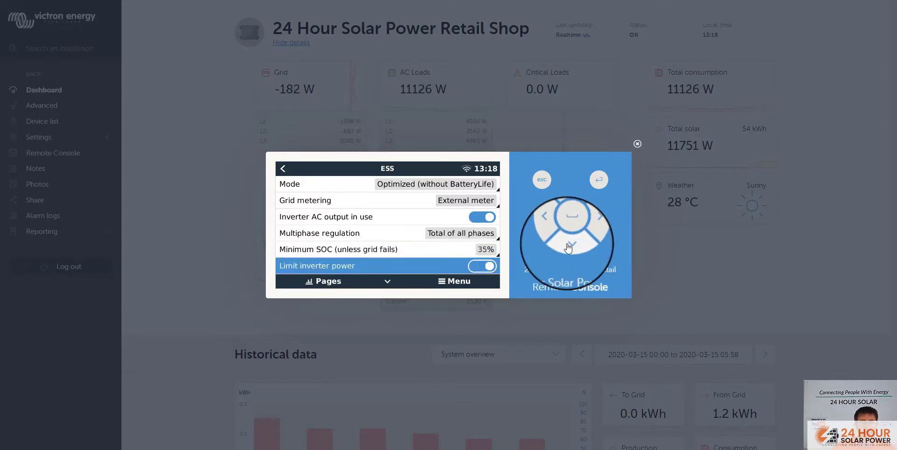
click(568, 249)
click(569, 248)
click(569, 247)
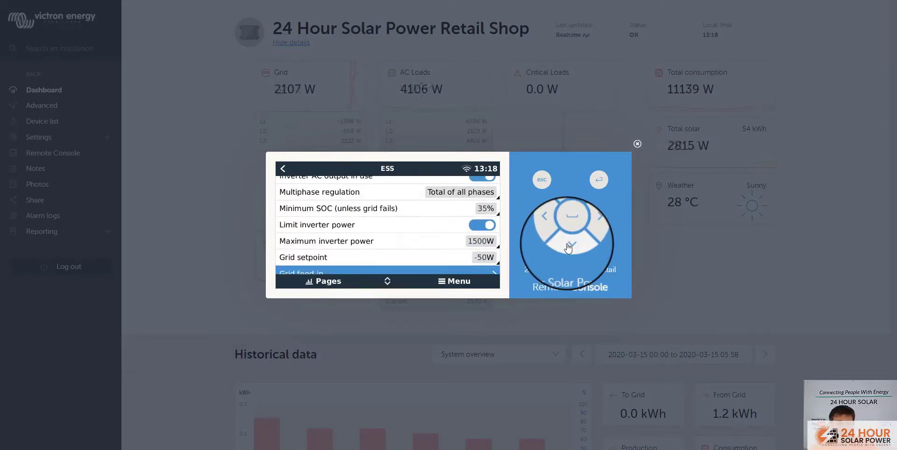
click(568, 214)
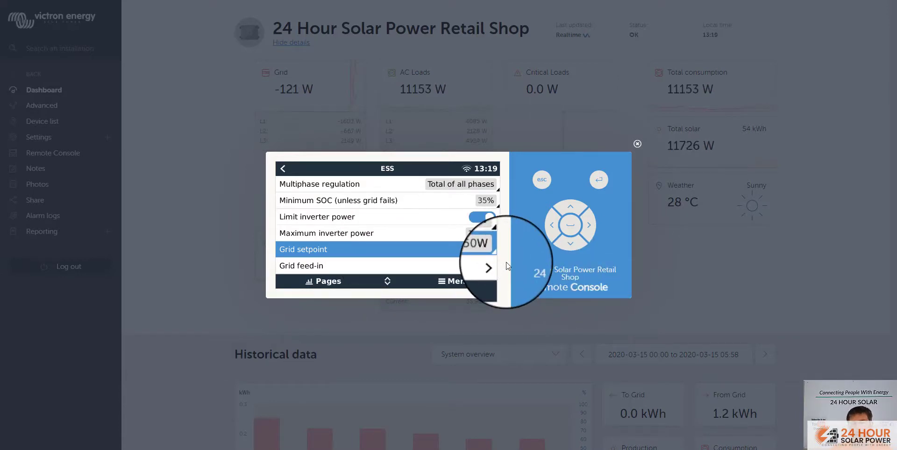
click(570, 246)
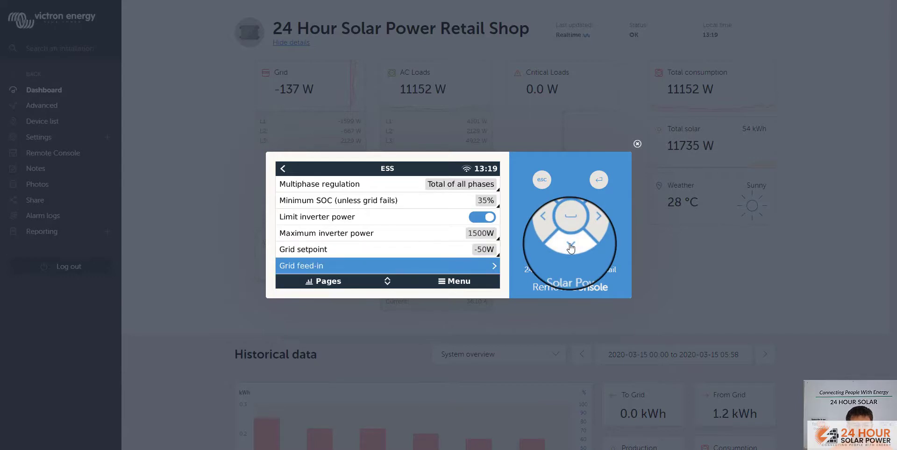
click(571, 246)
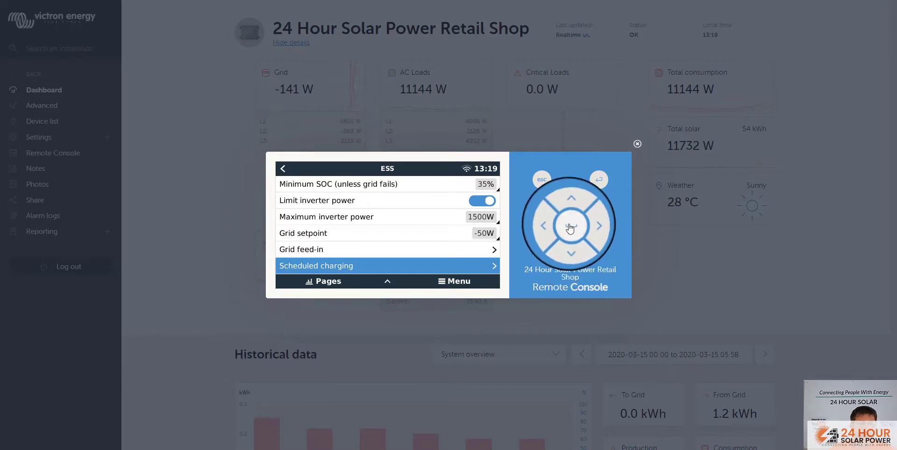
click(569, 228)
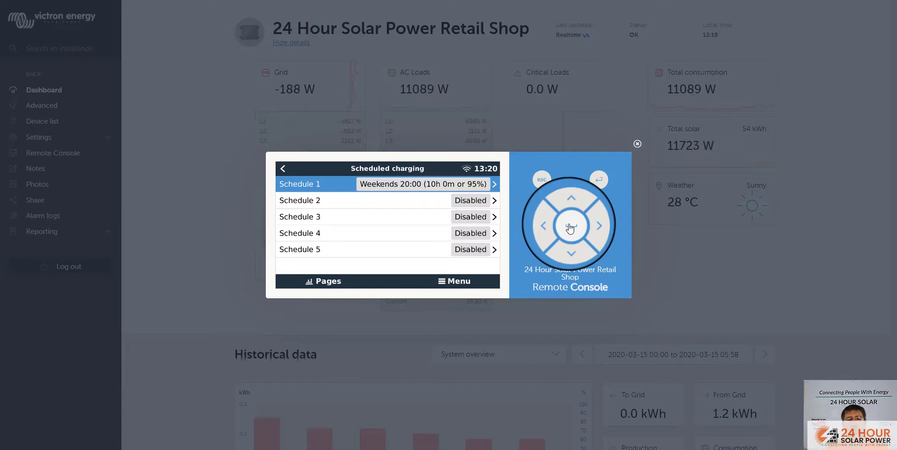
click(570, 227)
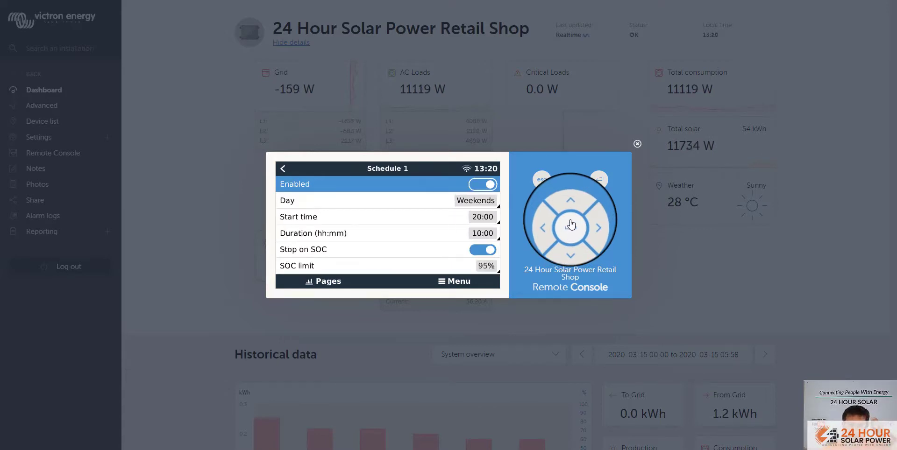
click(542, 227)
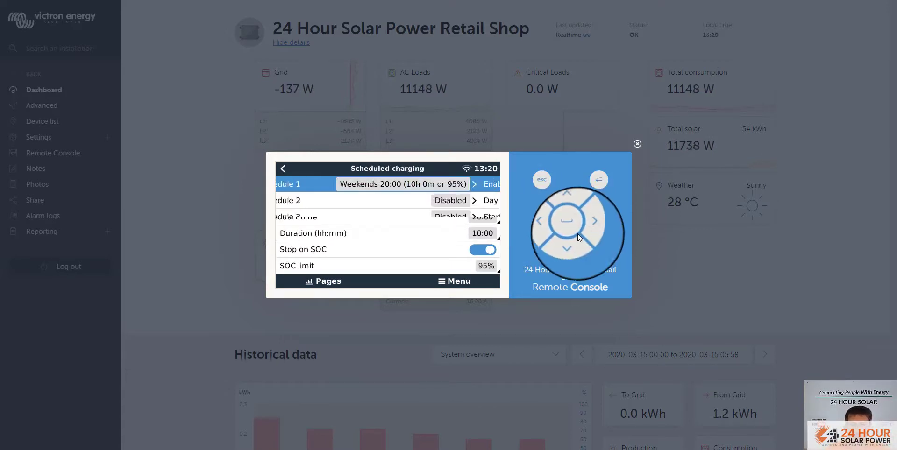
- Enable Schedule 2 and turn on its Stop on SOC option
click(567, 248)
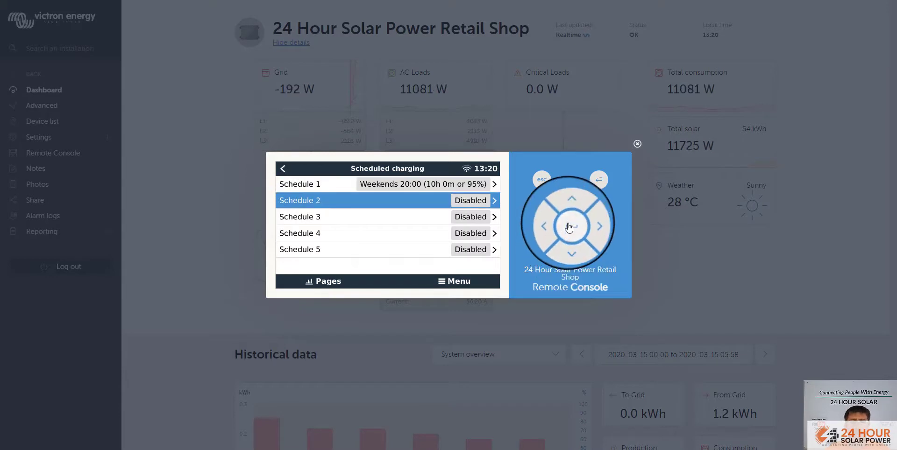
click(569, 228)
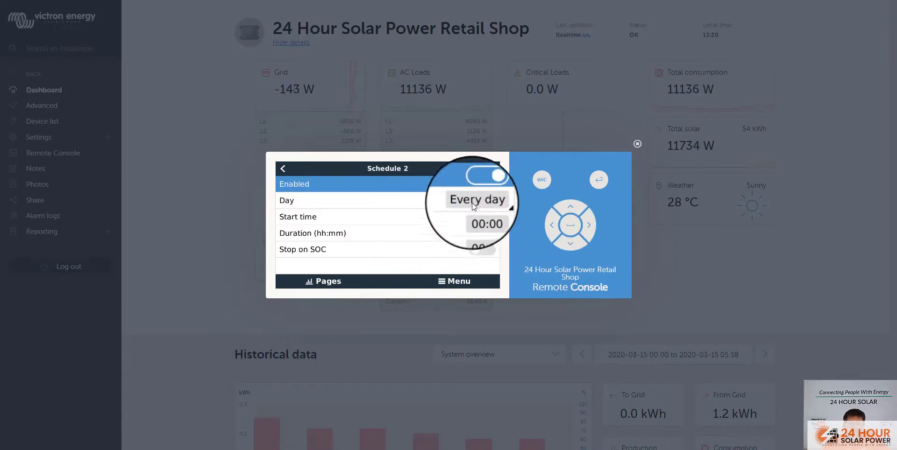
click(570, 248)
click(569, 248)
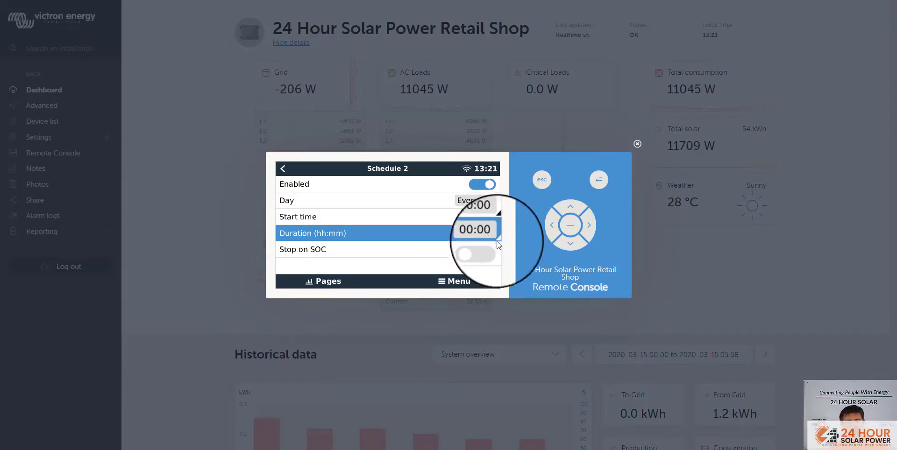
click(570, 244)
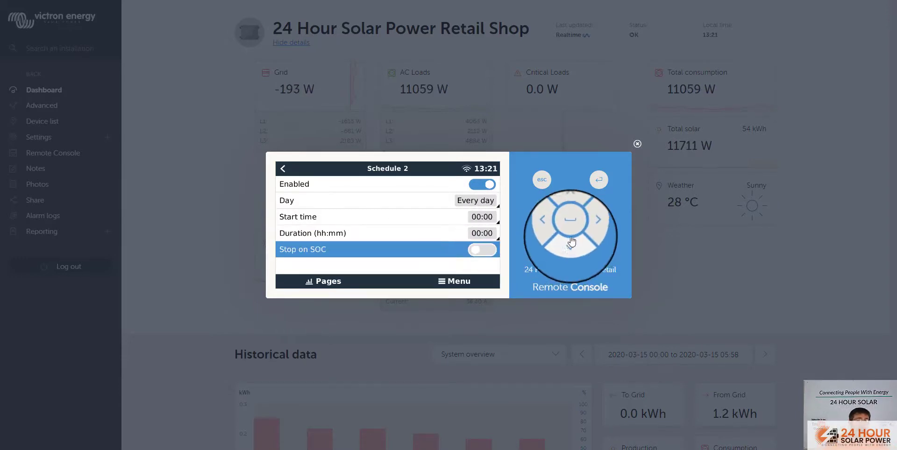
click(571, 217)
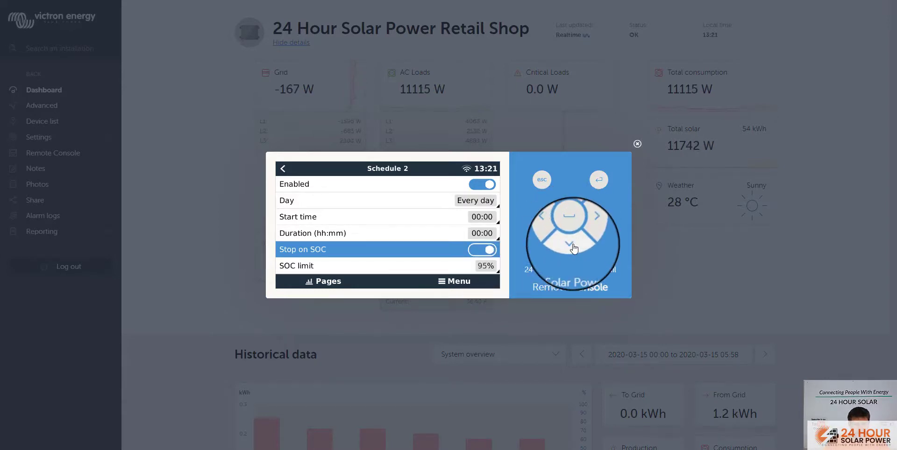
- Try lowering the SOC limit of Schedule 2 to 85% and restore it to 95%
click(570, 254)
click(573, 240)
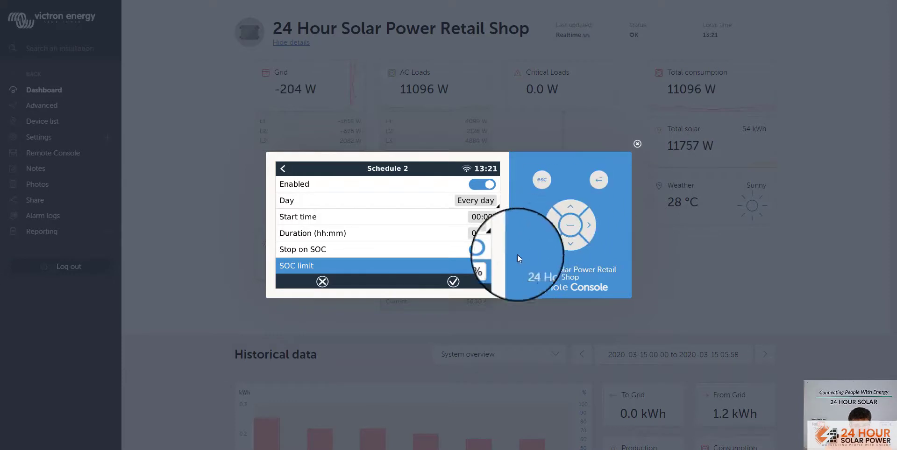
click(567, 245)
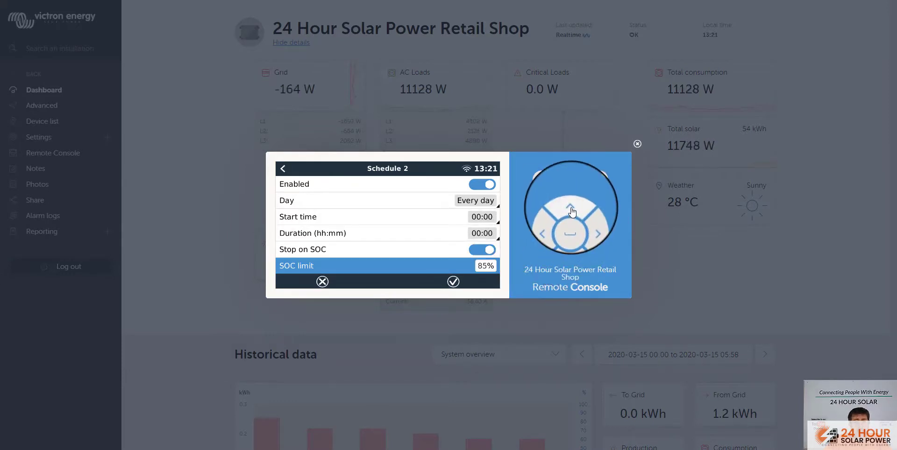
click(572, 211)
click(572, 213)
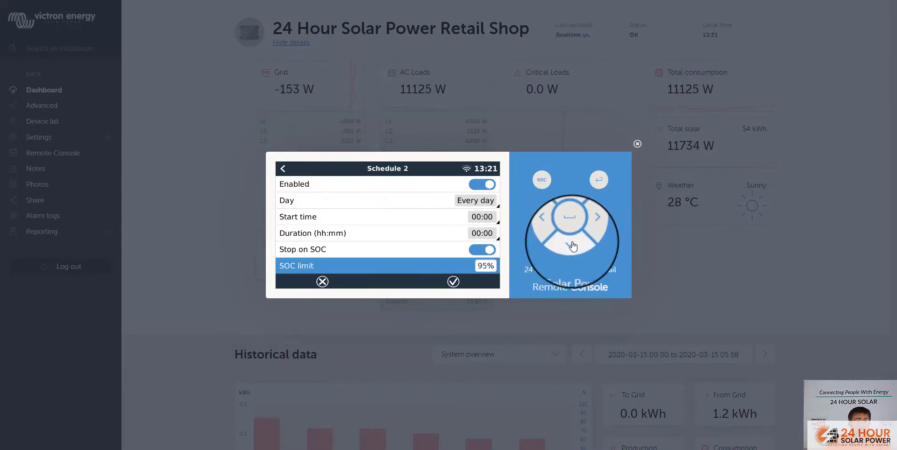
click(571, 229)
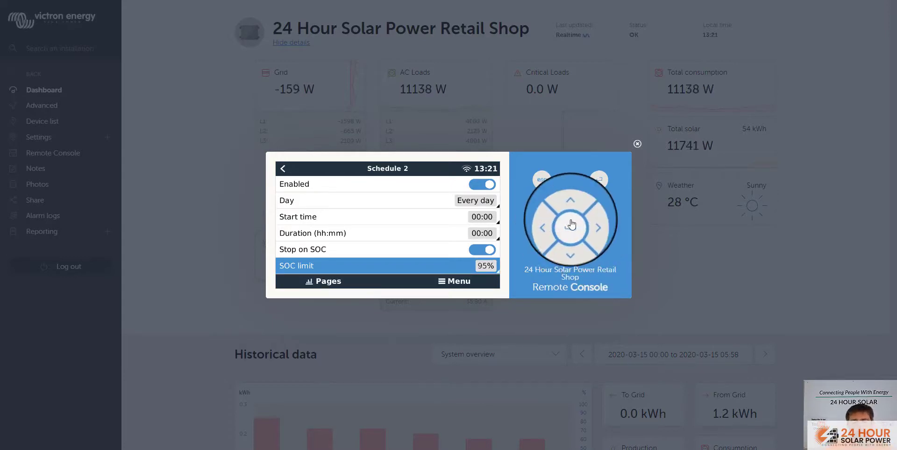
click(572, 229)
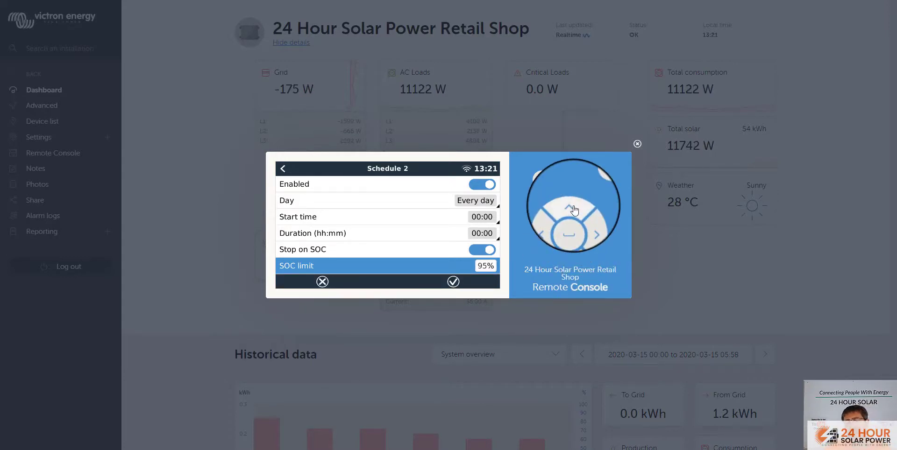
click(571, 226)
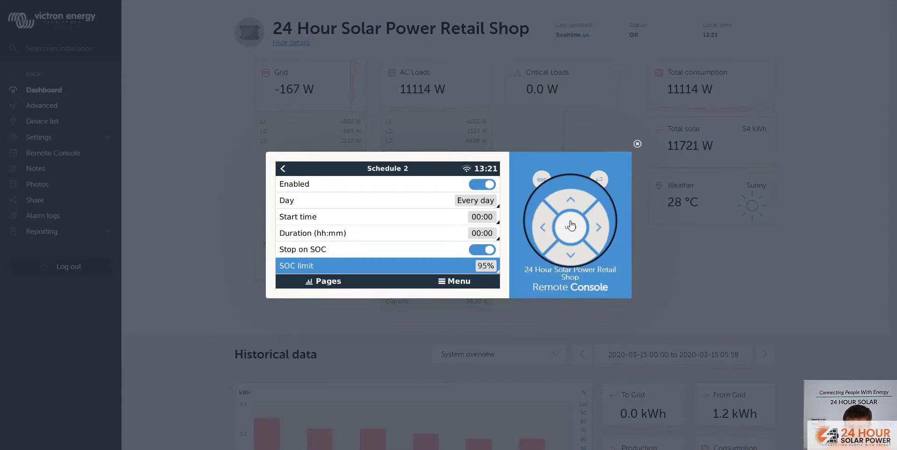
- Set the SOC limit of Schedule 2 to 50%
click(572, 226)
click(568, 247)
triple_click(568, 248)
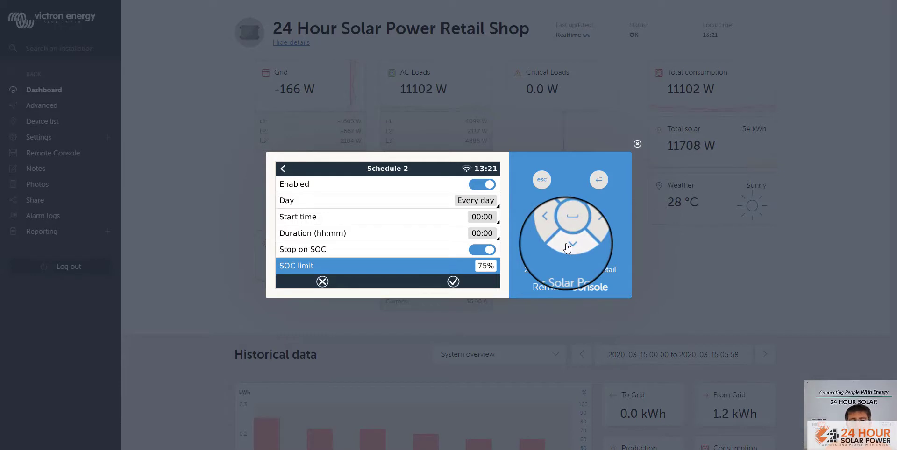
double_click(568, 247)
double_click(567, 248)
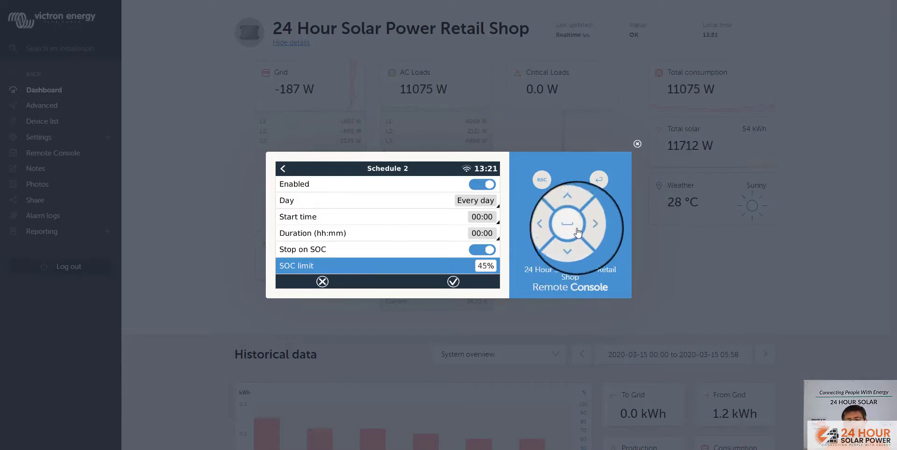
click(577, 212)
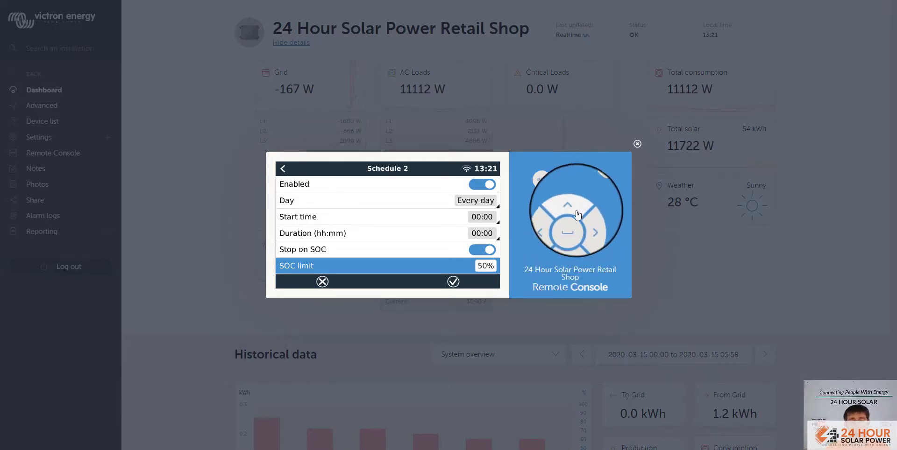
click(570, 227)
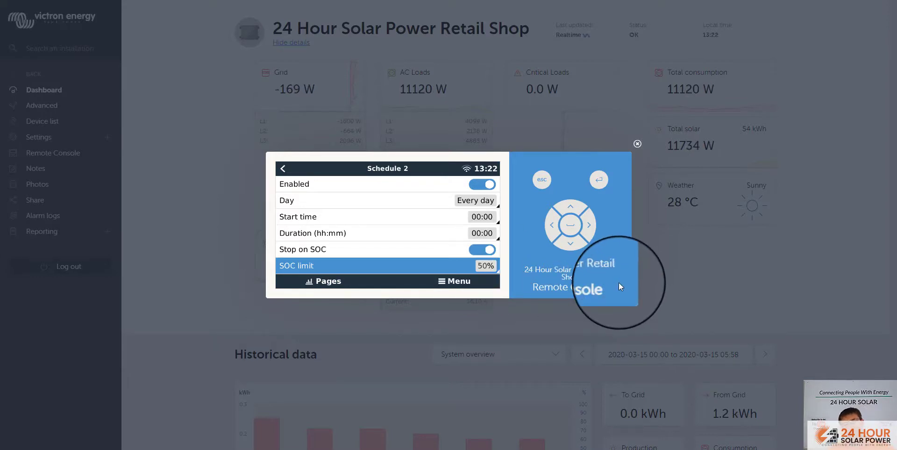
- Leave Schedule 2 and the scheduled charging list to return to the ESS settings
click(574, 212)
click(573, 212)
click(573, 212)
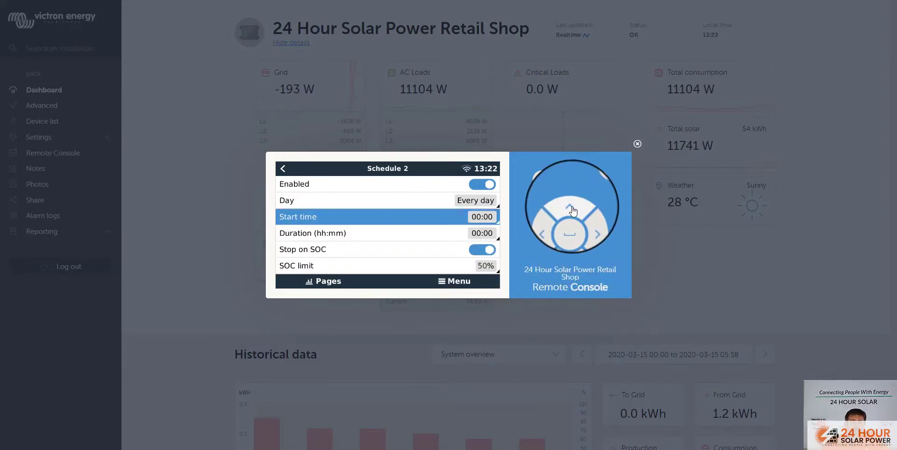
click(549, 228)
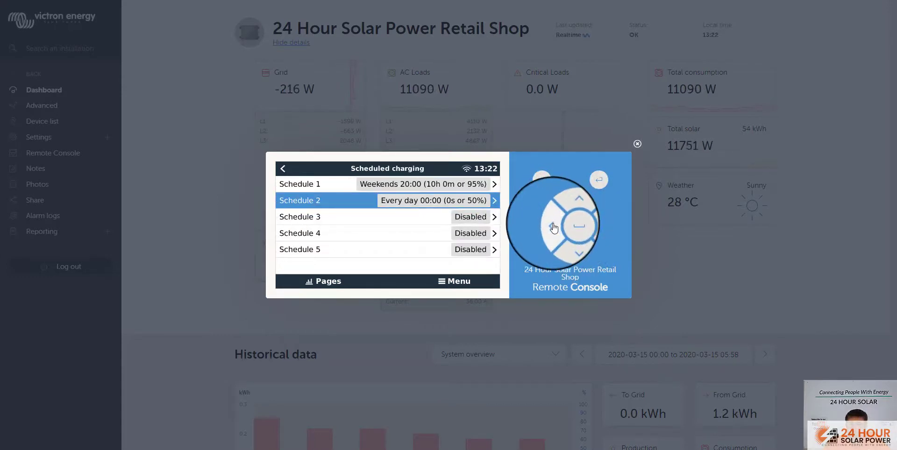
click(553, 227)
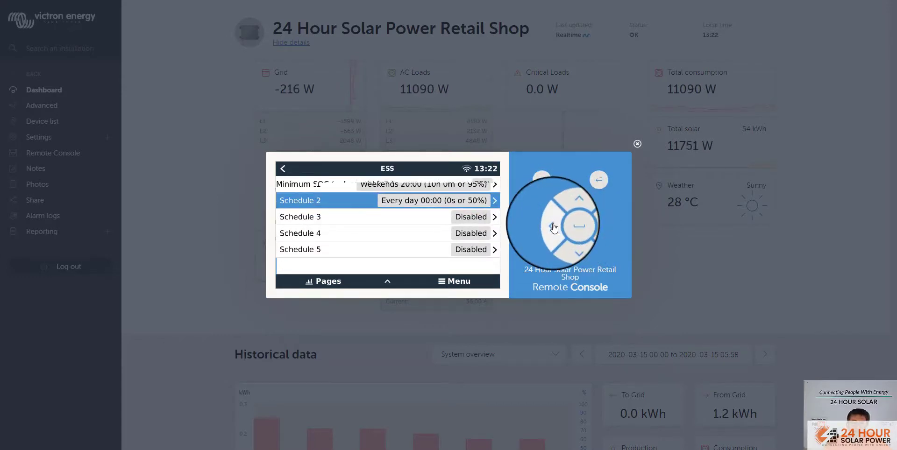
- Change the ESS mode to Keep batteries charged
click(572, 205)
click(572, 205)
click(572, 206)
click(572, 205)
click(572, 205)
click(572, 206)
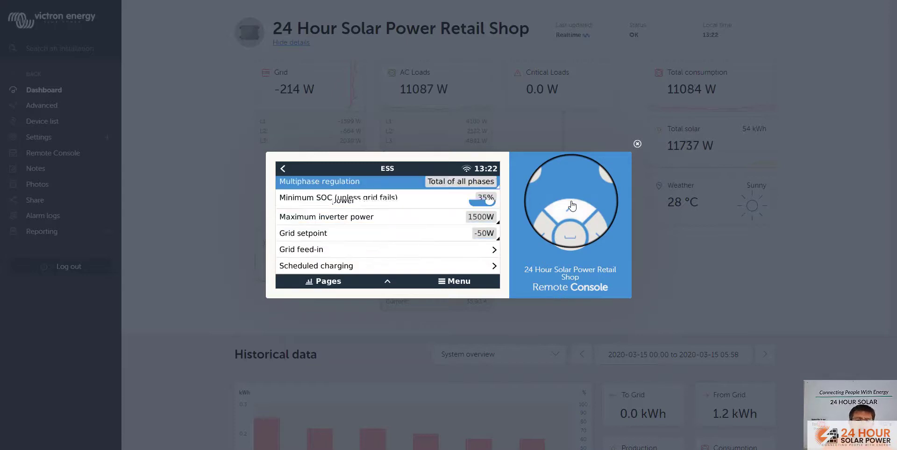
click(571, 206)
click(572, 206)
click(572, 206)
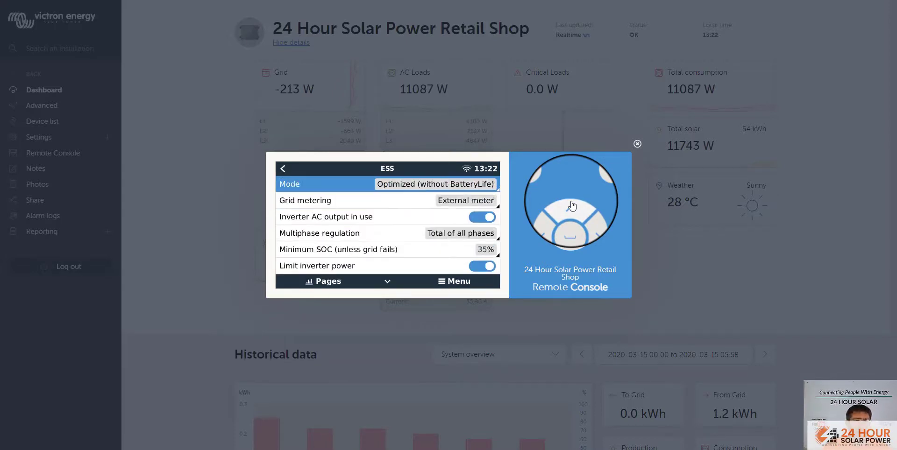
click(567, 228)
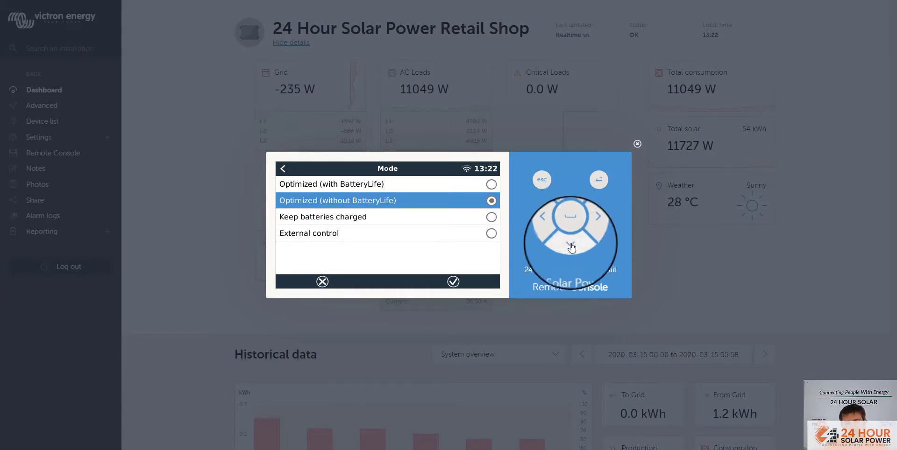
click(573, 249)
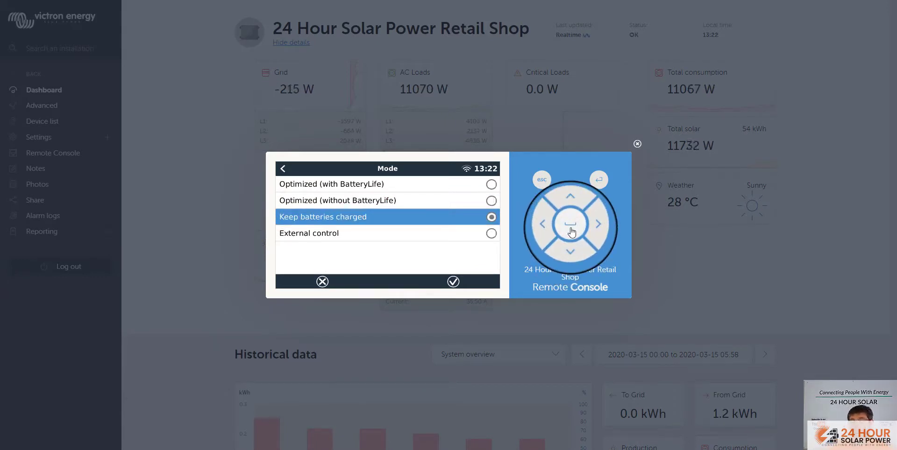
click(572, 232)
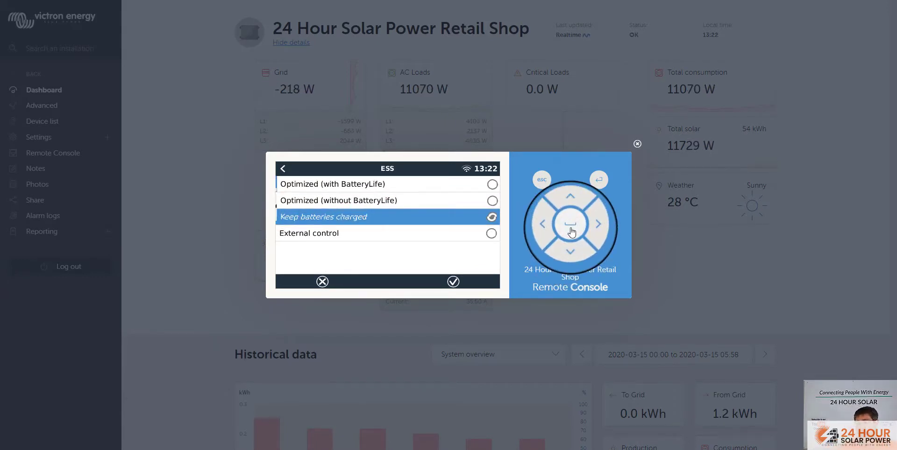
- Check the battery state, inverter status and power flows on the console's overview pages
click(542, 180)
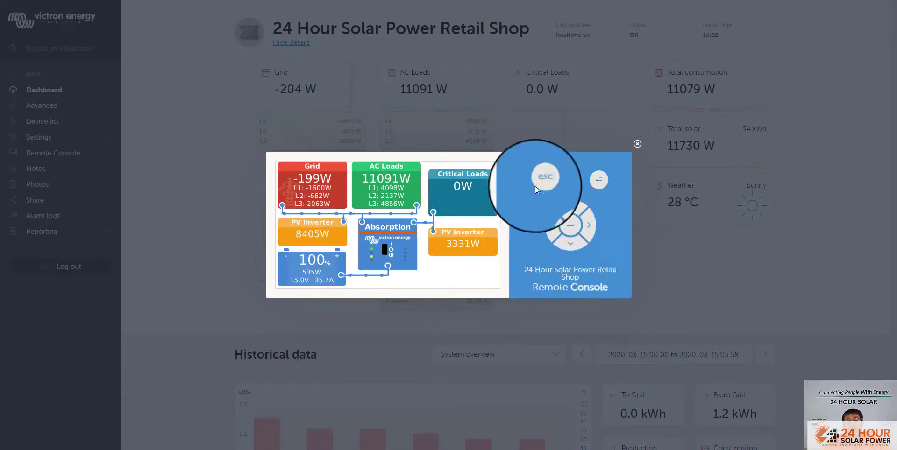
click(542, 182)
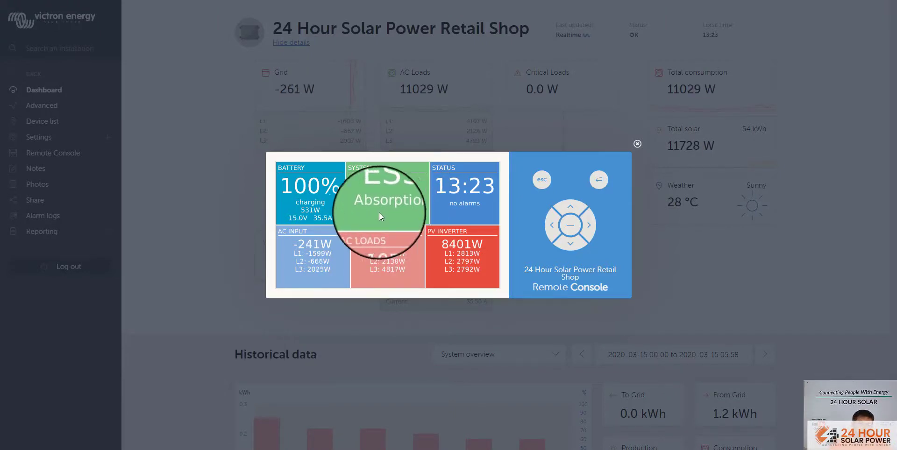
click(541, 183)
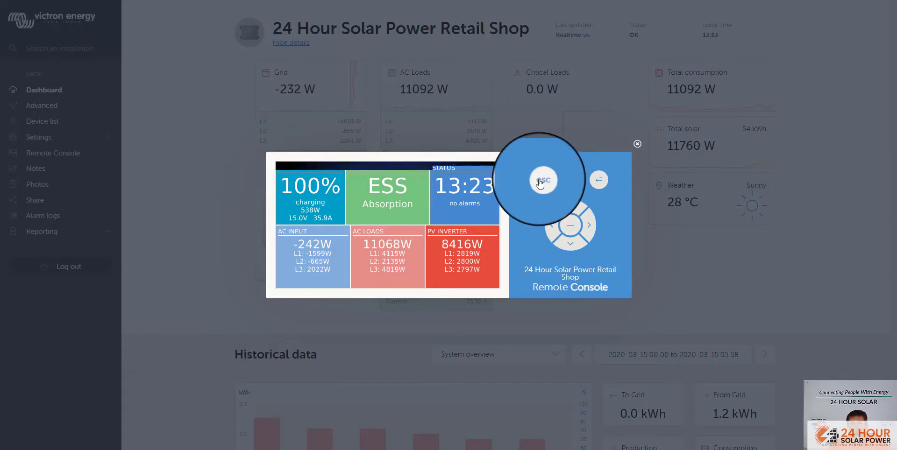
click(569, 224)
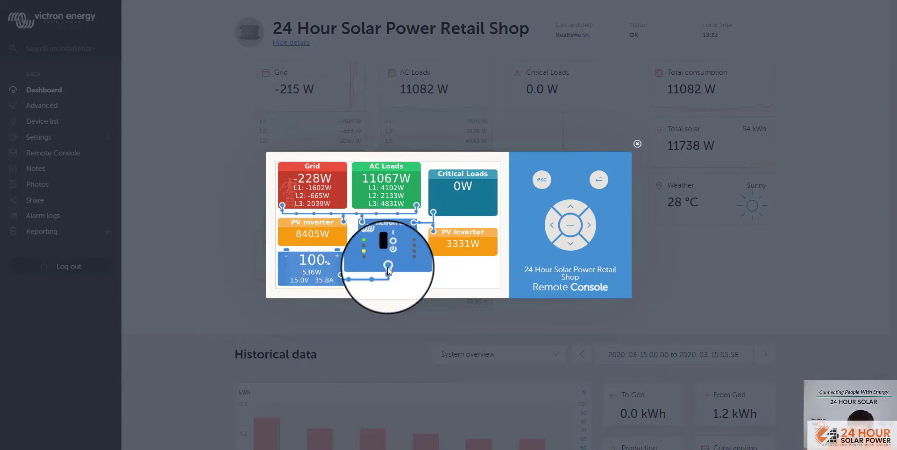
- Return to the settings list and reopen the ESS settings to review the selected mode
click(599, 180)
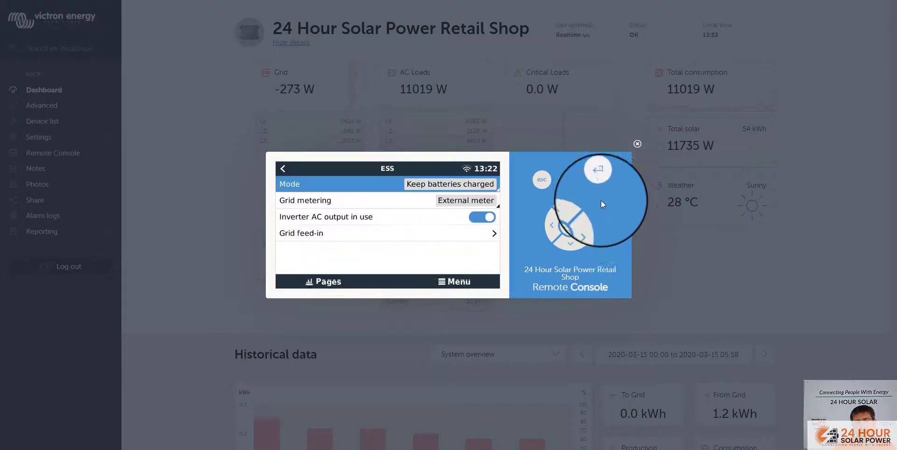
click(550, 232)
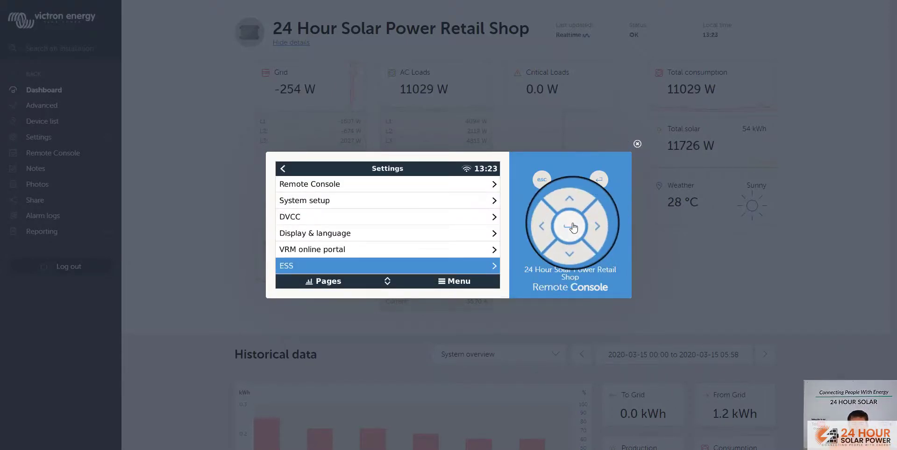
click(570, 226)
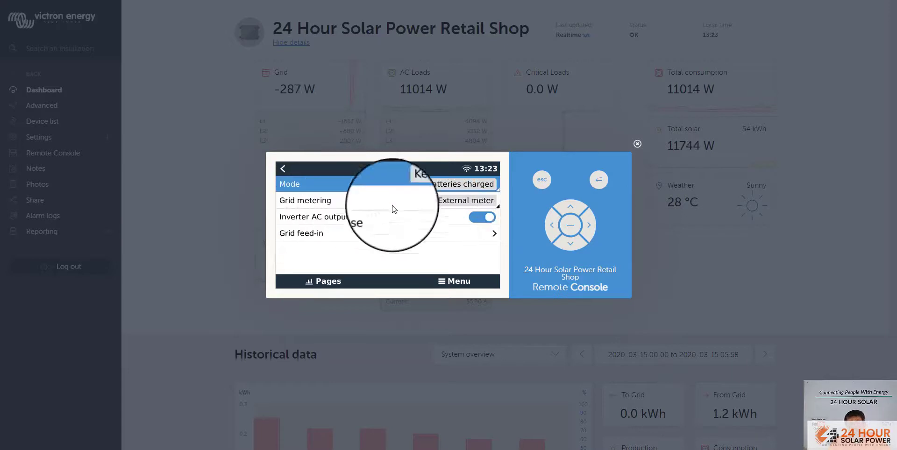